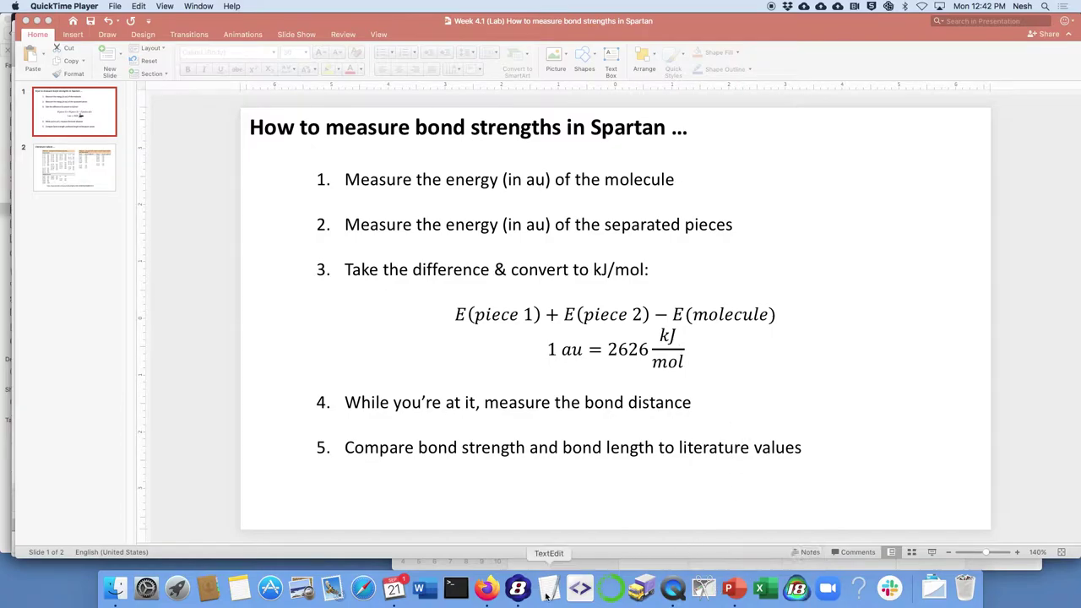
# Bring Spartan Student forward, select the difluorine model and rotate it slightly.
pyautogui.click(517, 589)
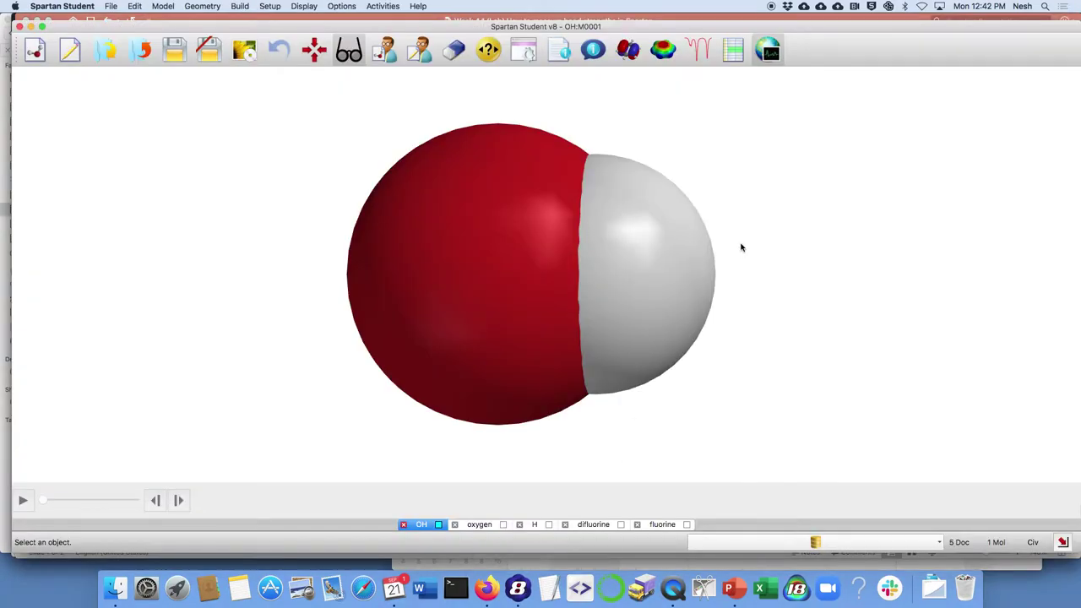
pyautogui.click(662, 525)
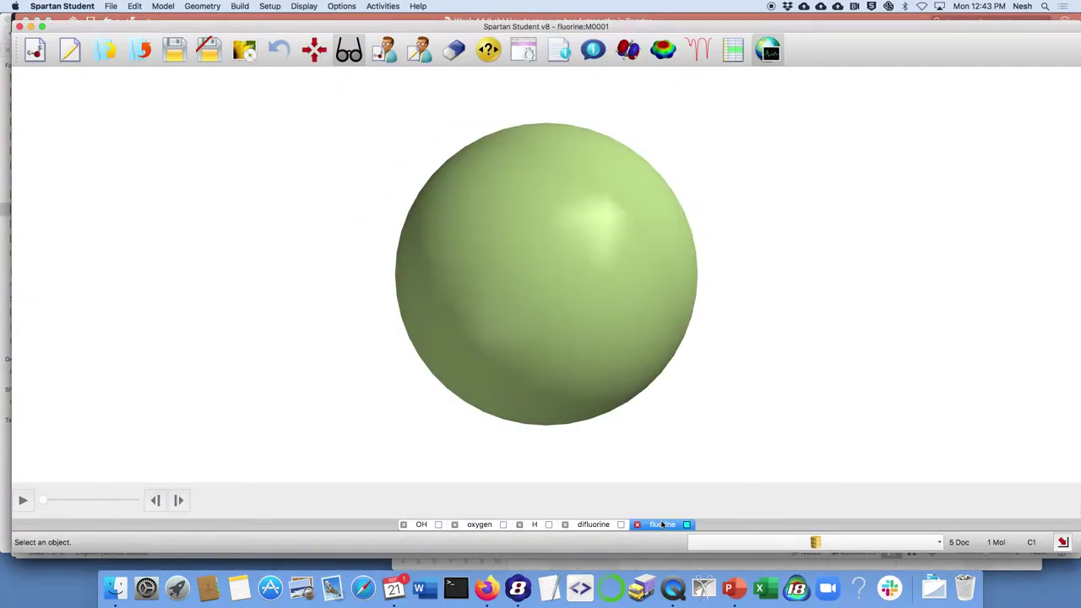
pyautogui.click(593, 525)
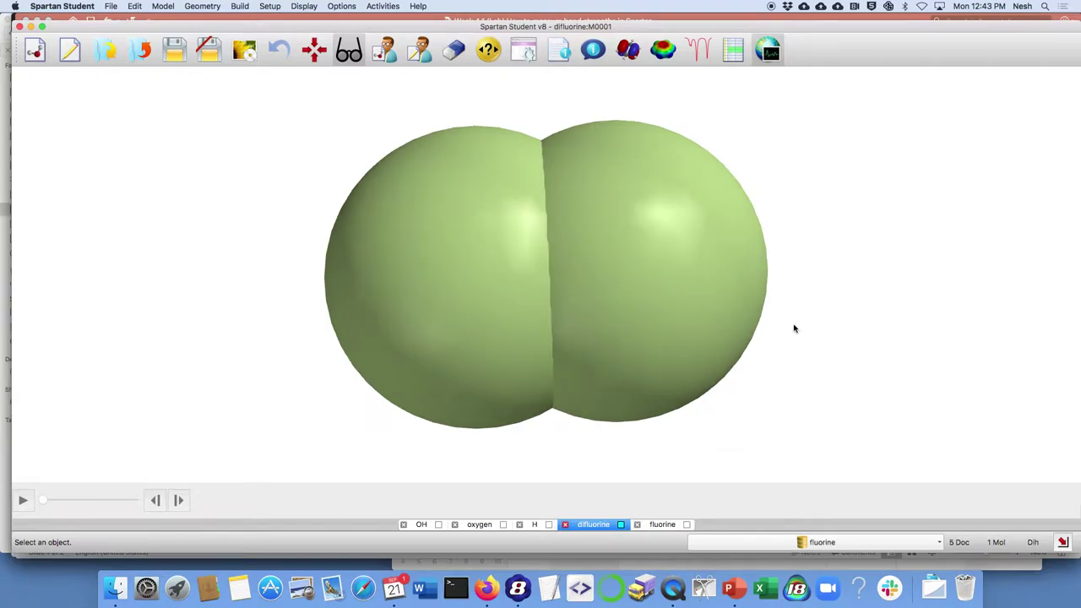
pyautogui.moveTo(698, 316)
pyautogui.mouseDown()
pyautogui.moveTo(690, 311)
pyautogui.moveTo(700, 326)
pyautogui.moveTo(691, 329)
pyautogui.mouseUp()
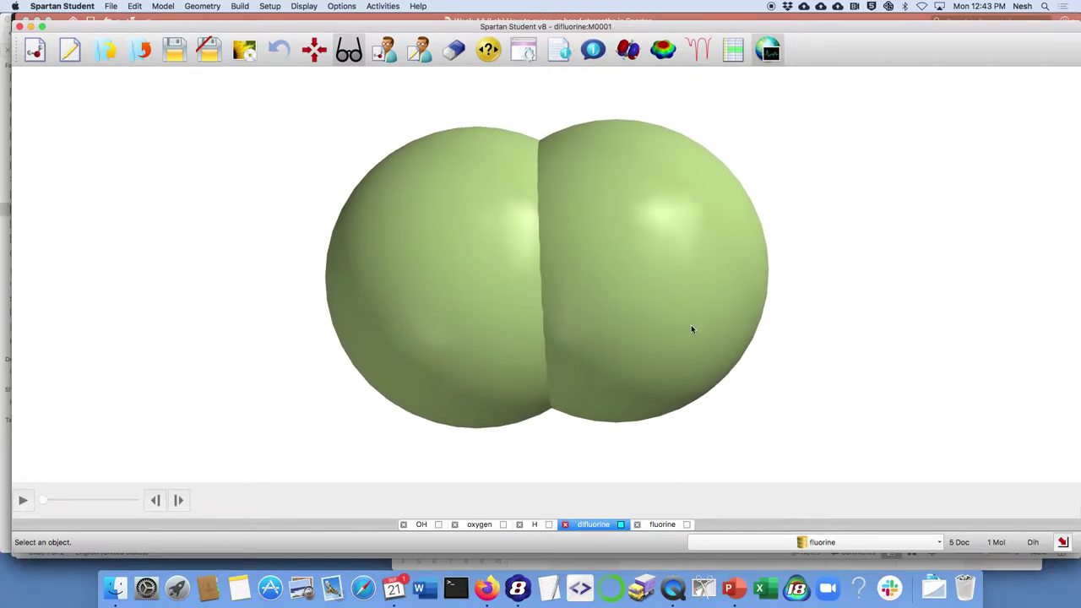
# Submit the difluorine calculation and display its properties, showing an energy of -199.445036 au.
pyautogui.click(521, 49)
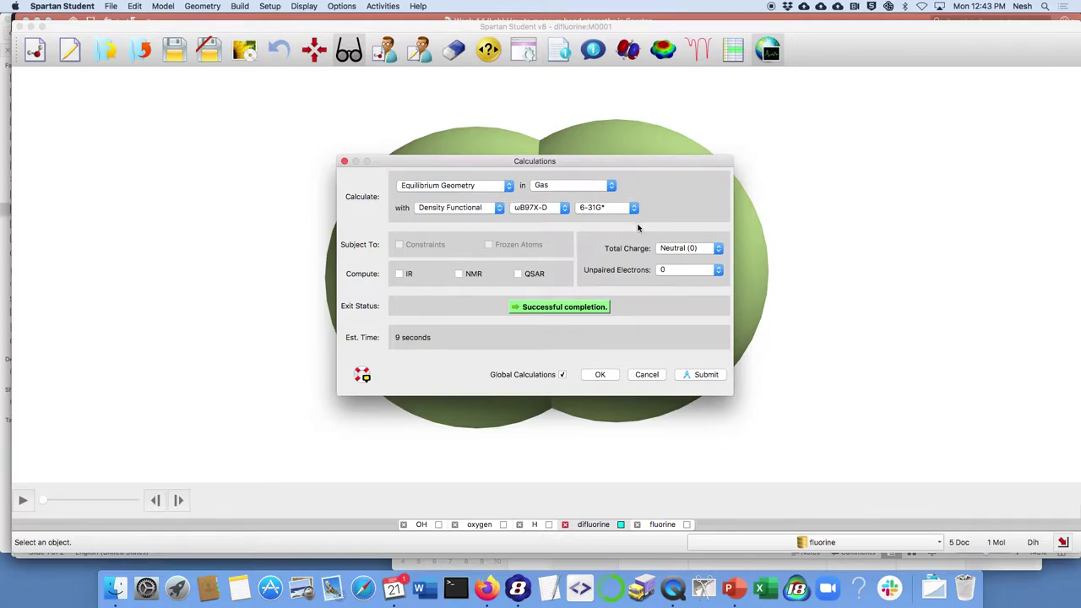
pyautogui.click(706, 374)
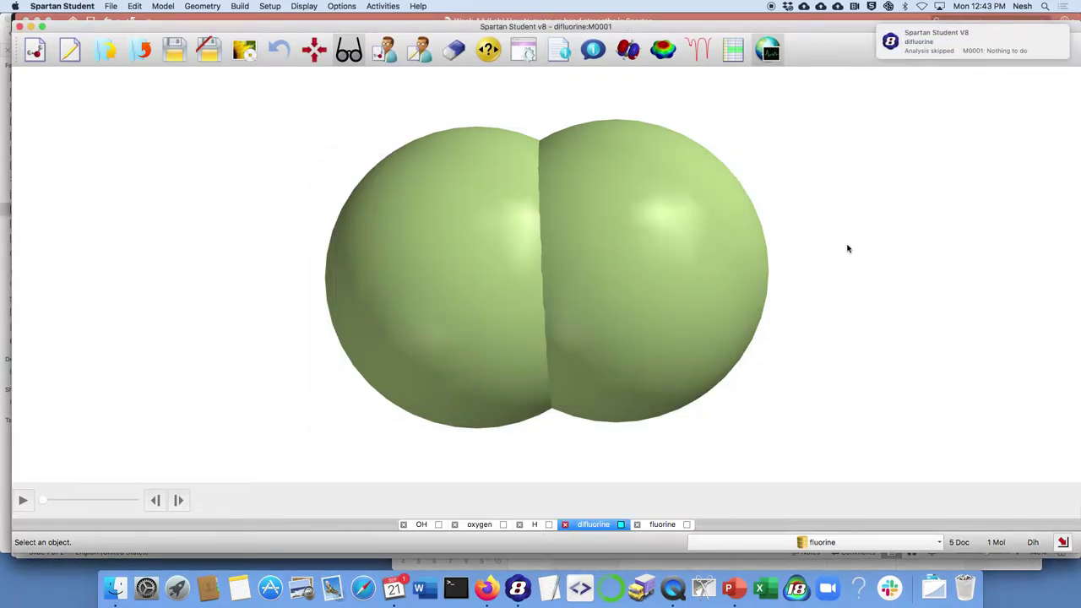
pyautogui.click(594, 51)
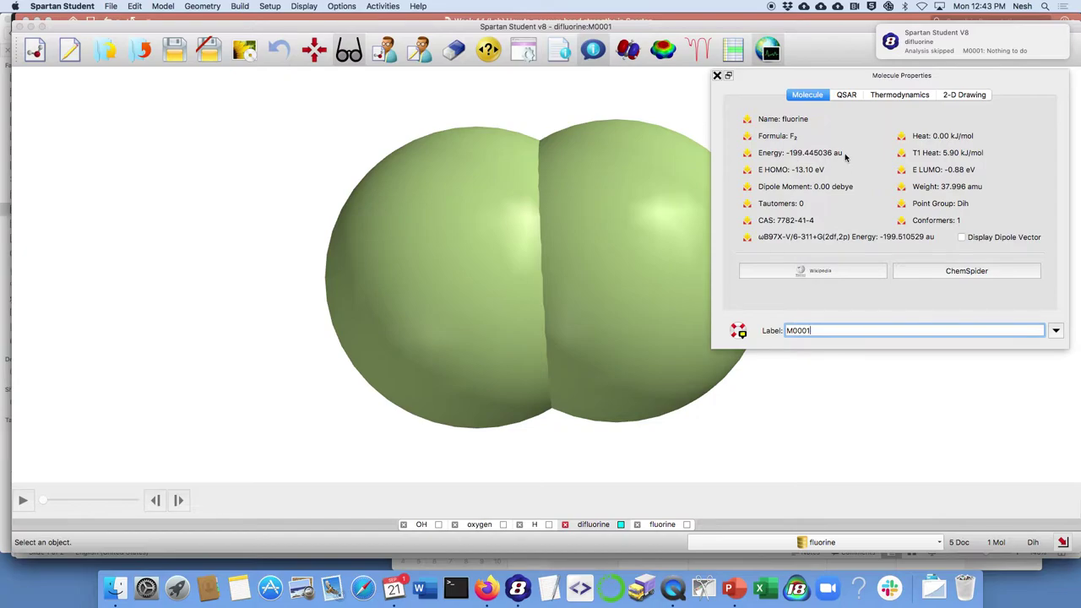
pyautogui.moveTo(845, 156)
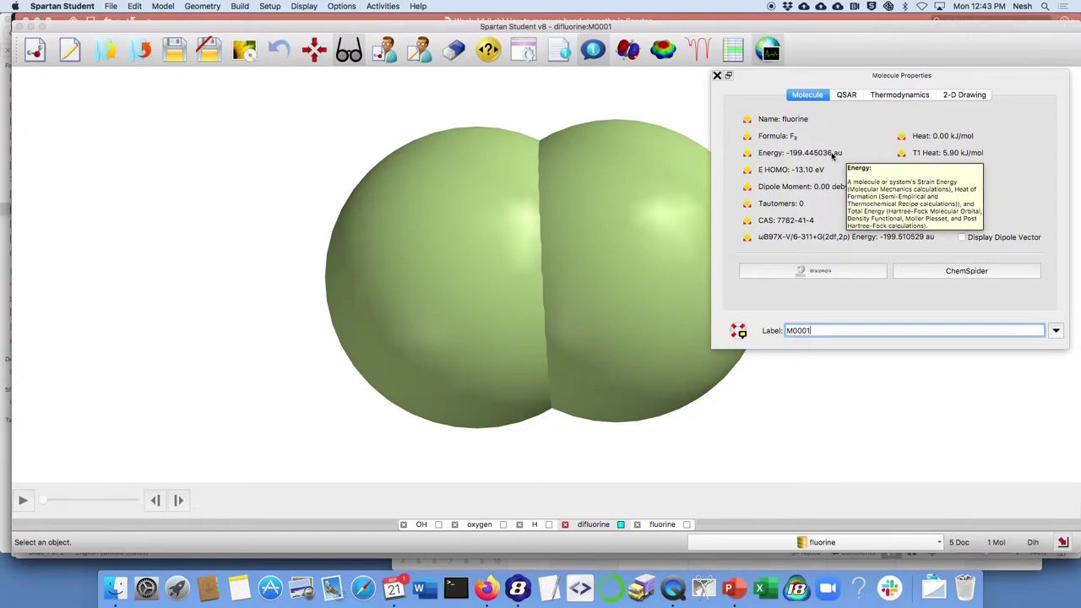
pyautogui.click(760, 458)
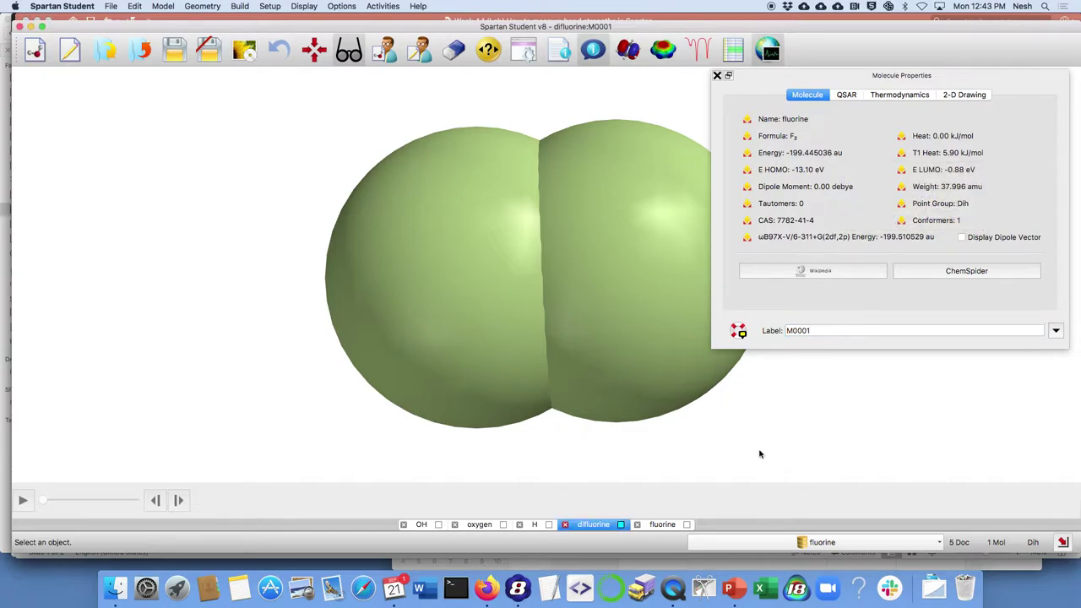
# Run an Energy calculation on the single fluorine atom, yielding -99.6907408 au.
pyautogui.click(668, 525)
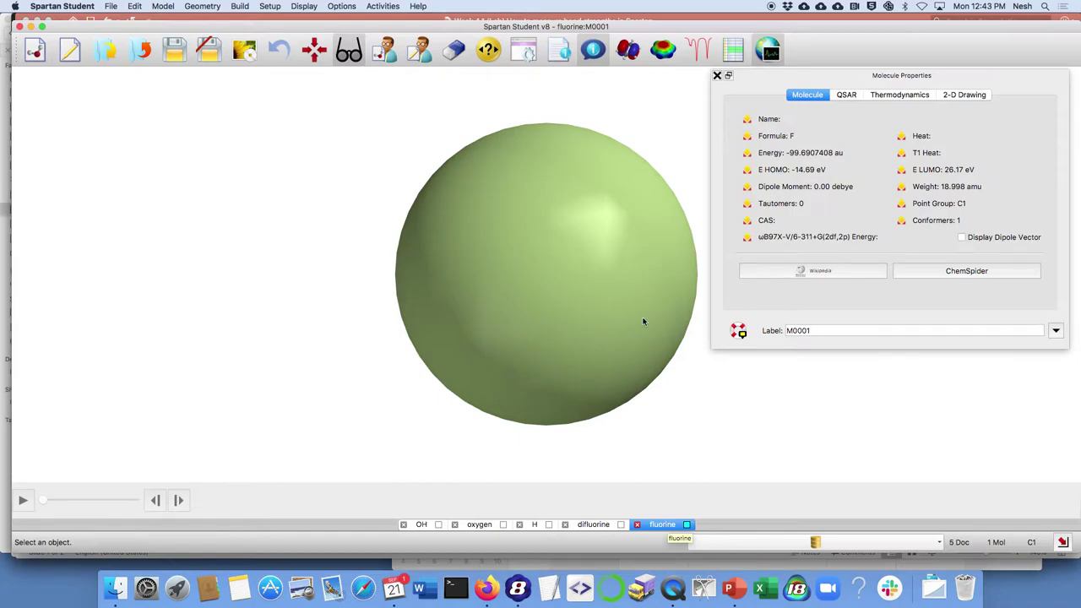
pyautogui.click(526, 53)
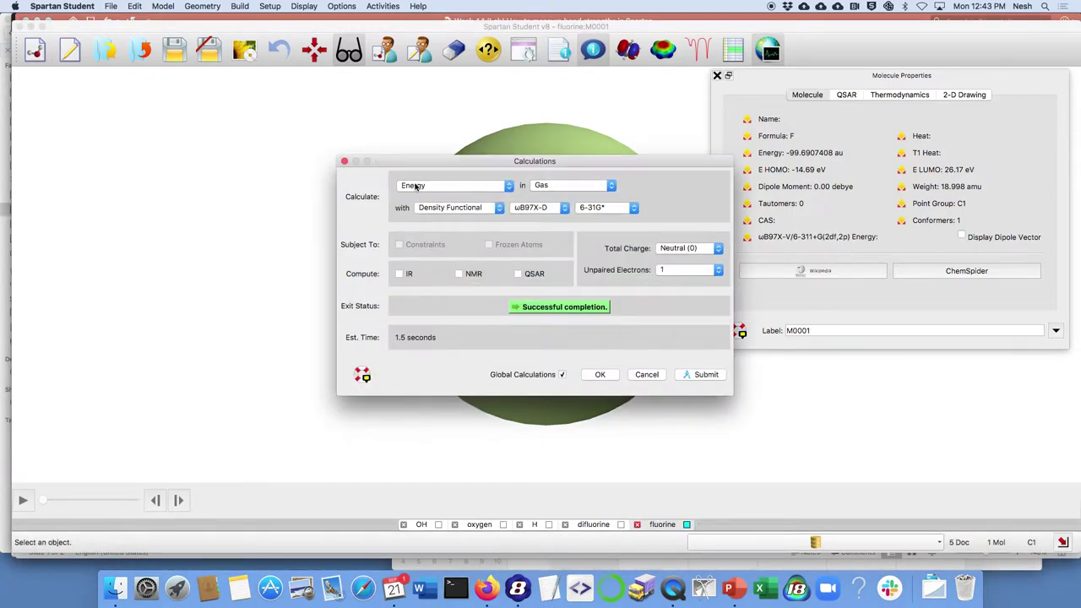
pyautogui.click(490, 187)
pyautogui.click(712, 377)
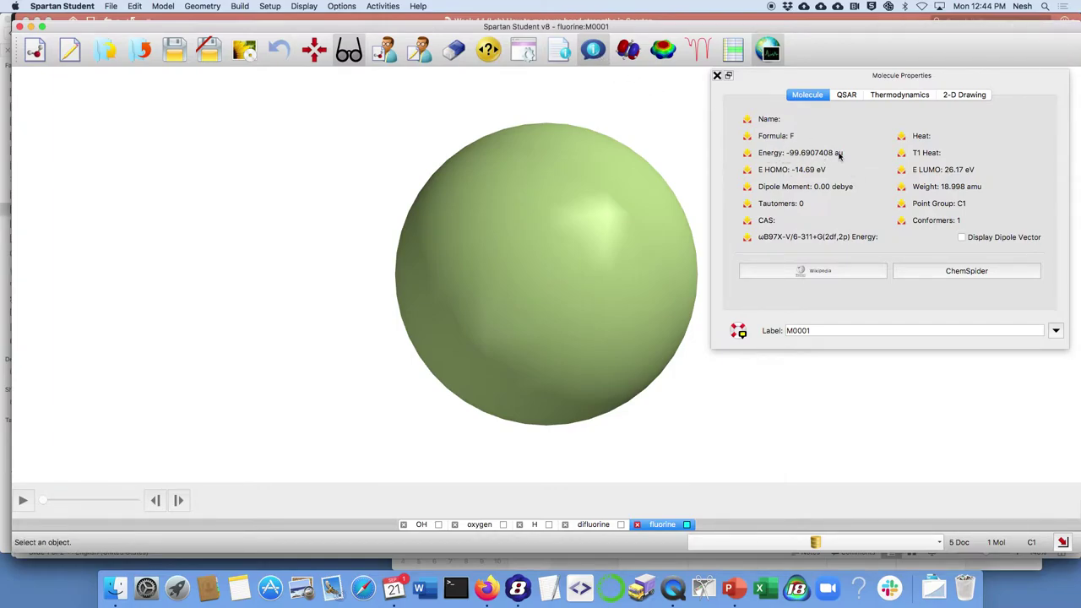
pyautogui.moveTo(838, 155)
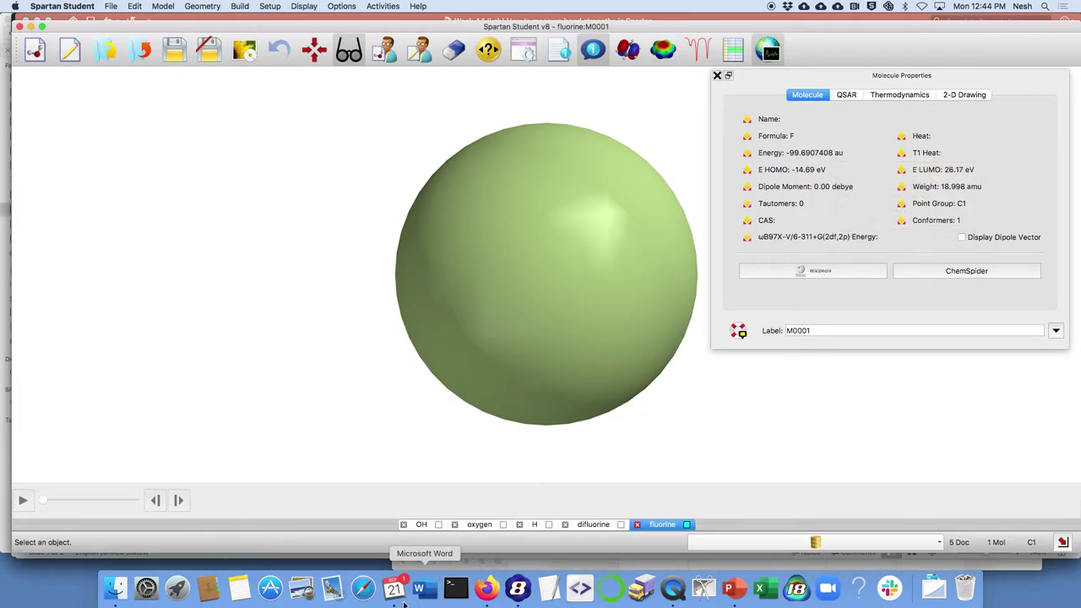
pyautogui.click(486, 590)
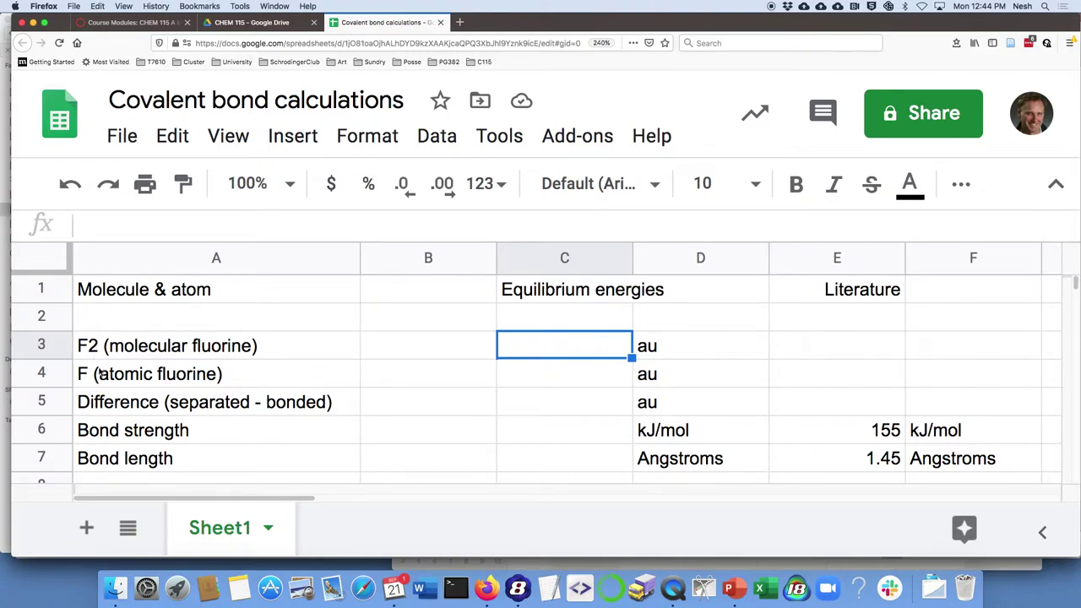
# Paste energies -199.44504 and -99.69074 into C3 and C4, then start a formula in C5.
pyautogui.write('-199.44504 -99.69074')
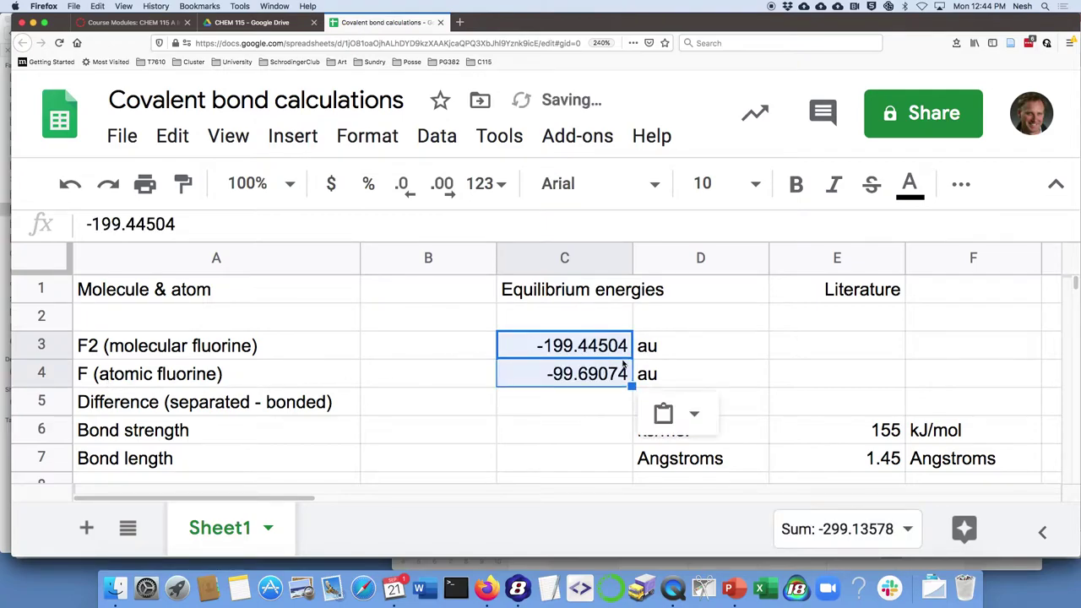
pyautogui.click(584, 405)
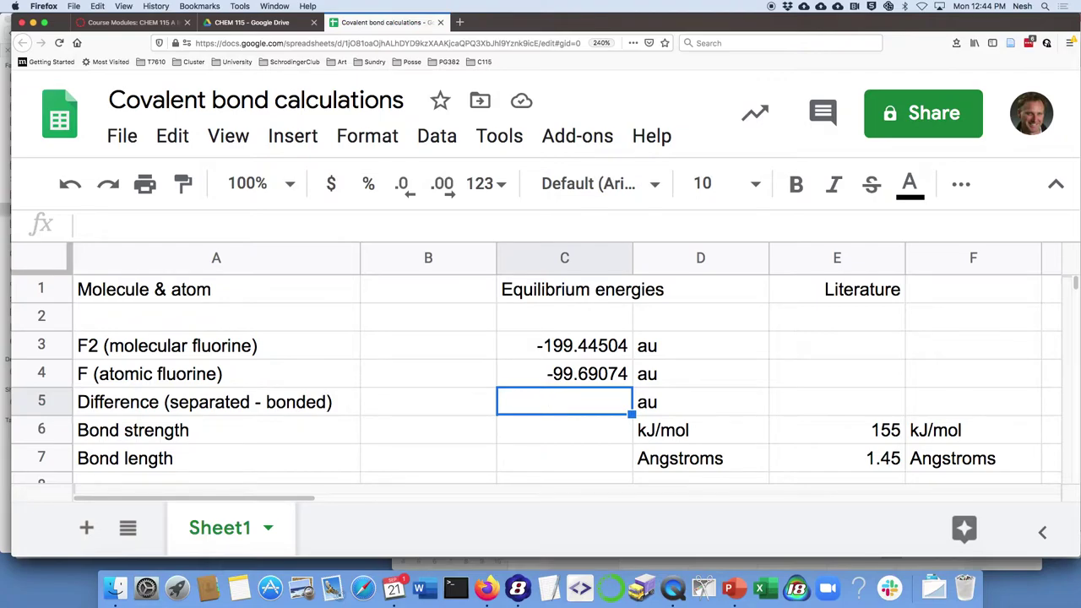
pyautogui.write('=')
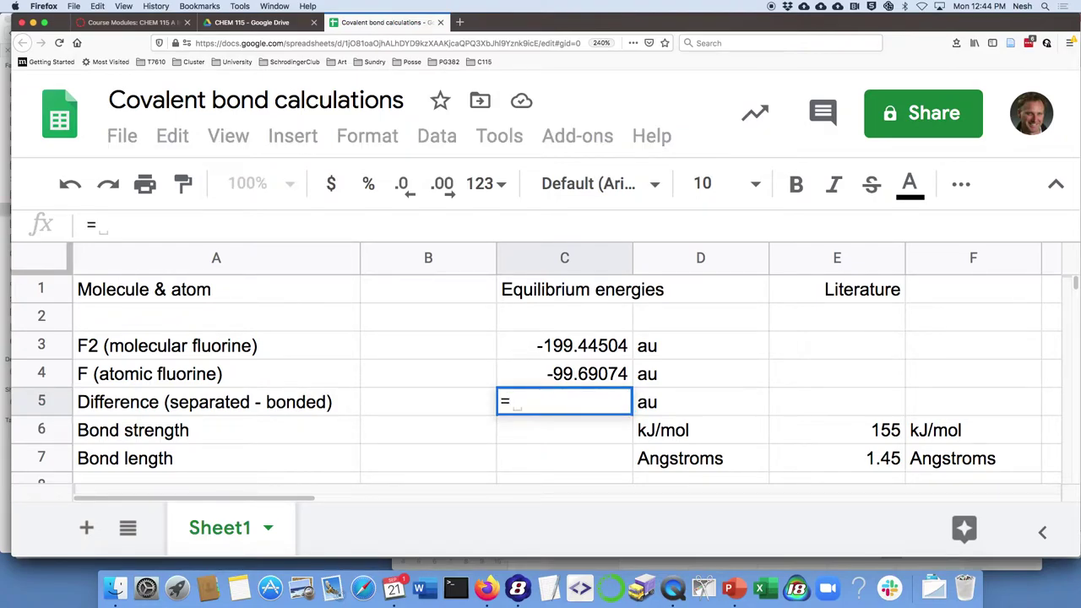
# Complete C5 as =C4*2-C3, giving a 0.063560 au energy difference.
pyautogui.click(572, 372)
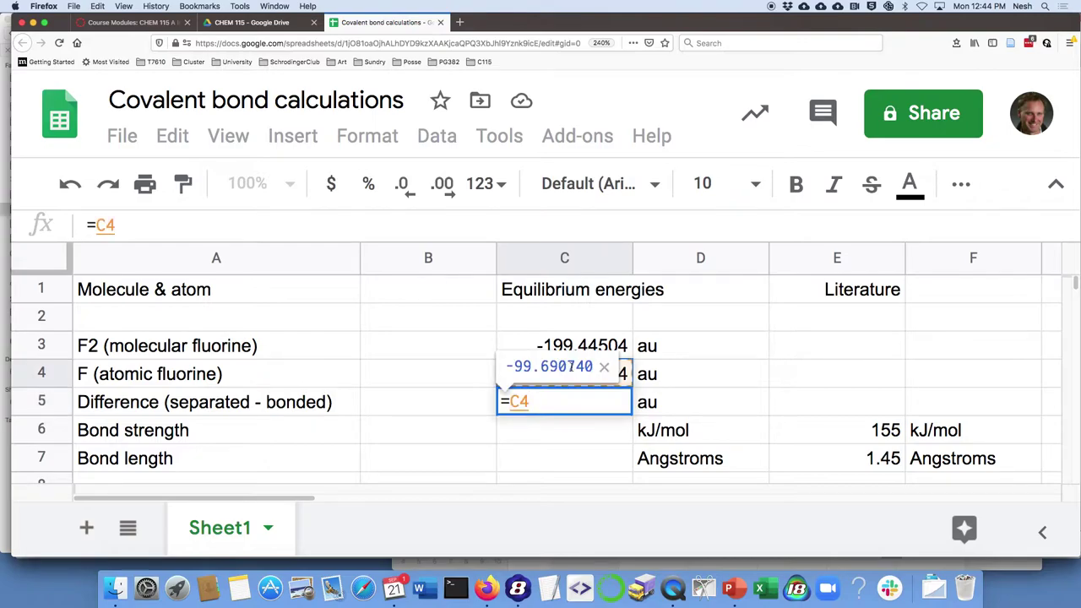
pyautogui.write('*2')
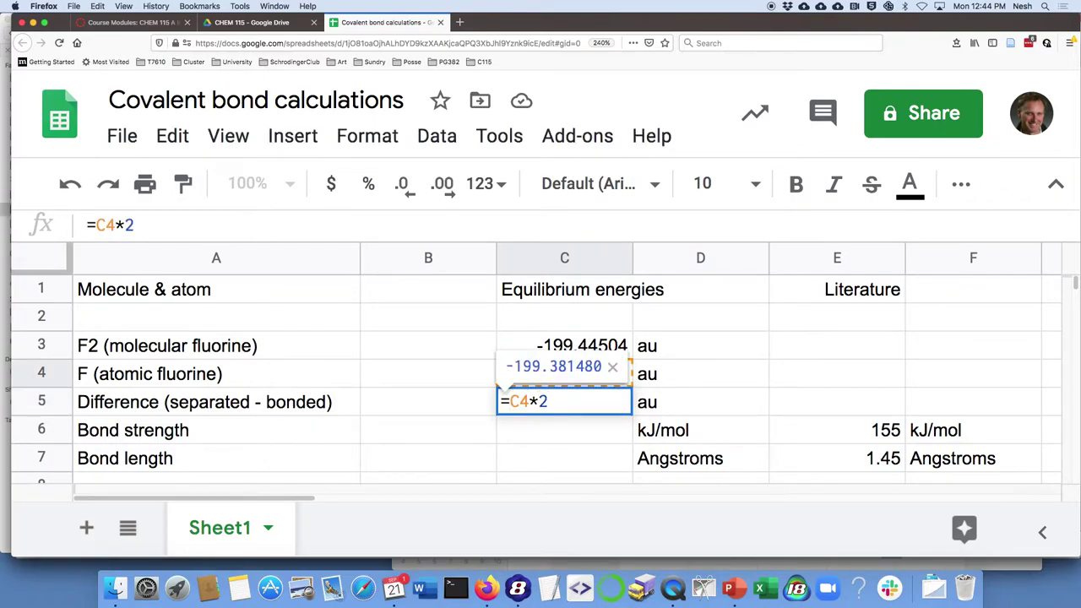
pyautogui.write('-')
pyautogui.click(544, 350)
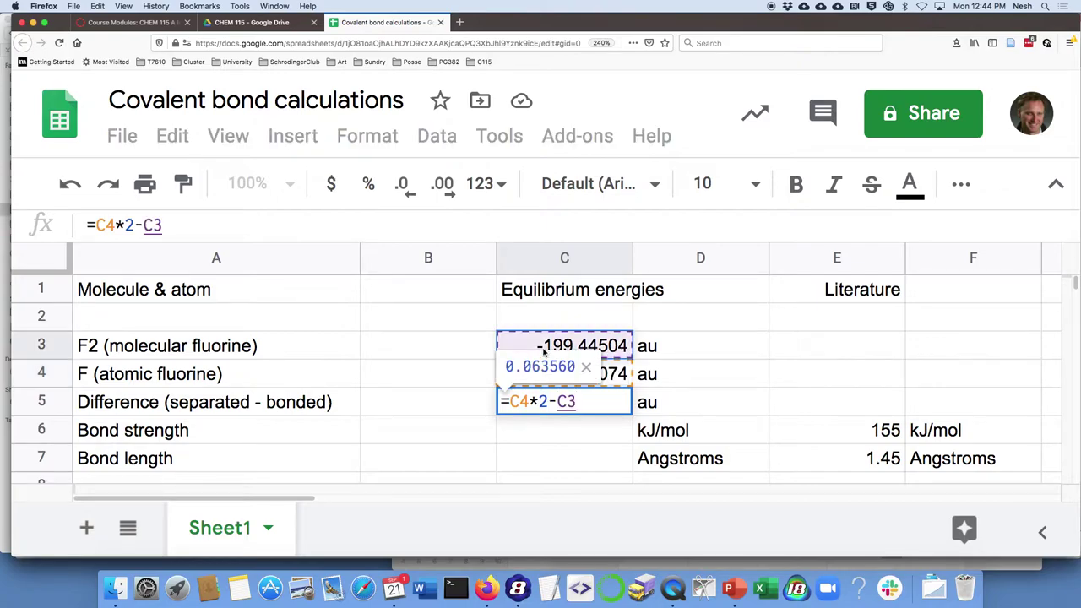
pyautogui.press('Return')
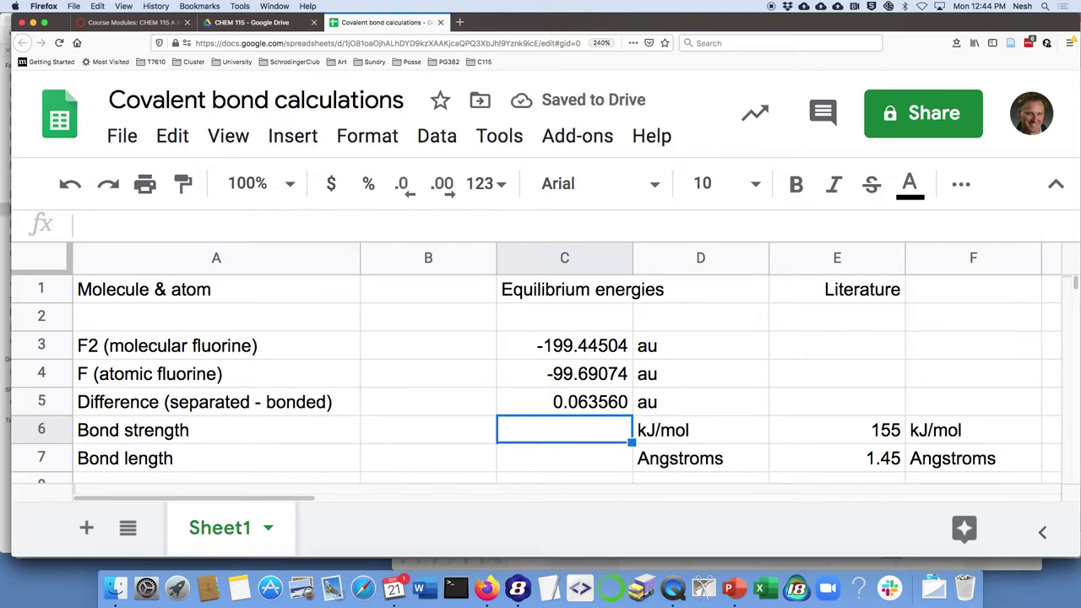
# Enter =C5*2626 in C6 for a 166.909 kJ/mol bond strength.
pyautogui.write('=')
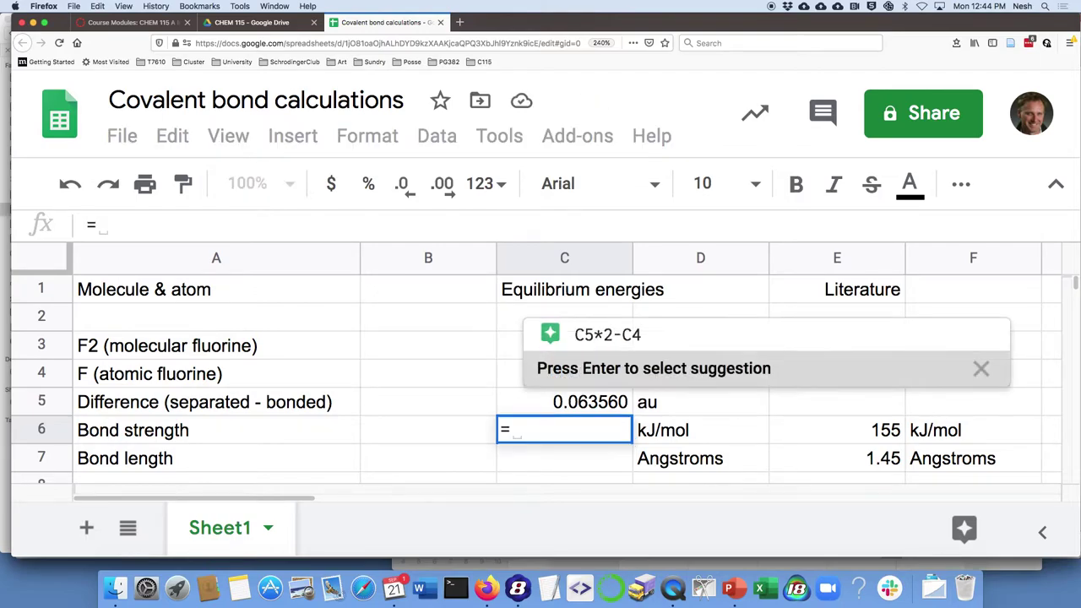
pyautogui.click(563, 404)
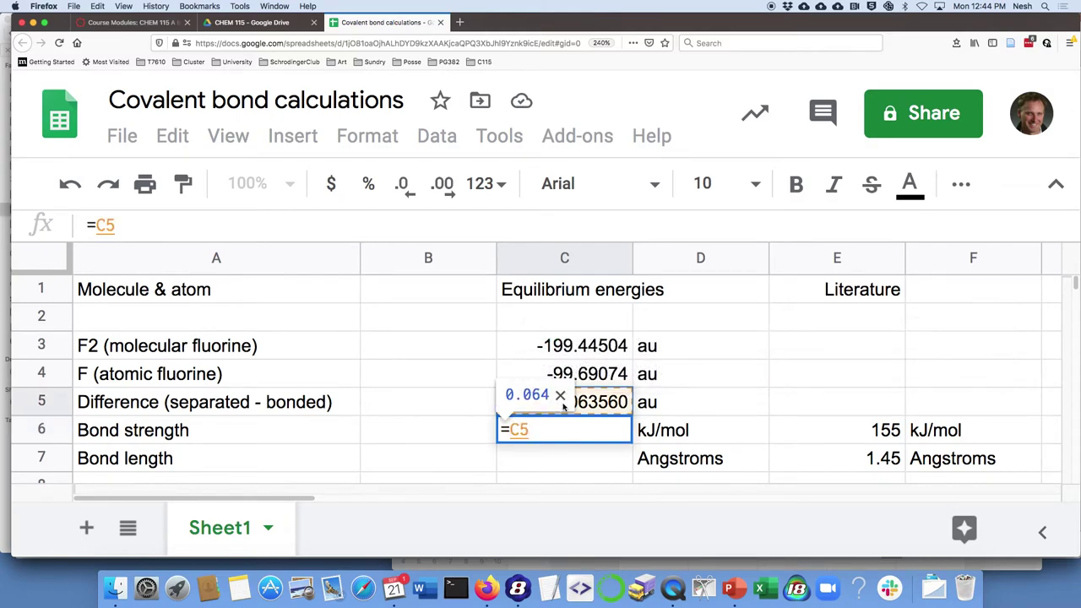
pyautogui.write('*')
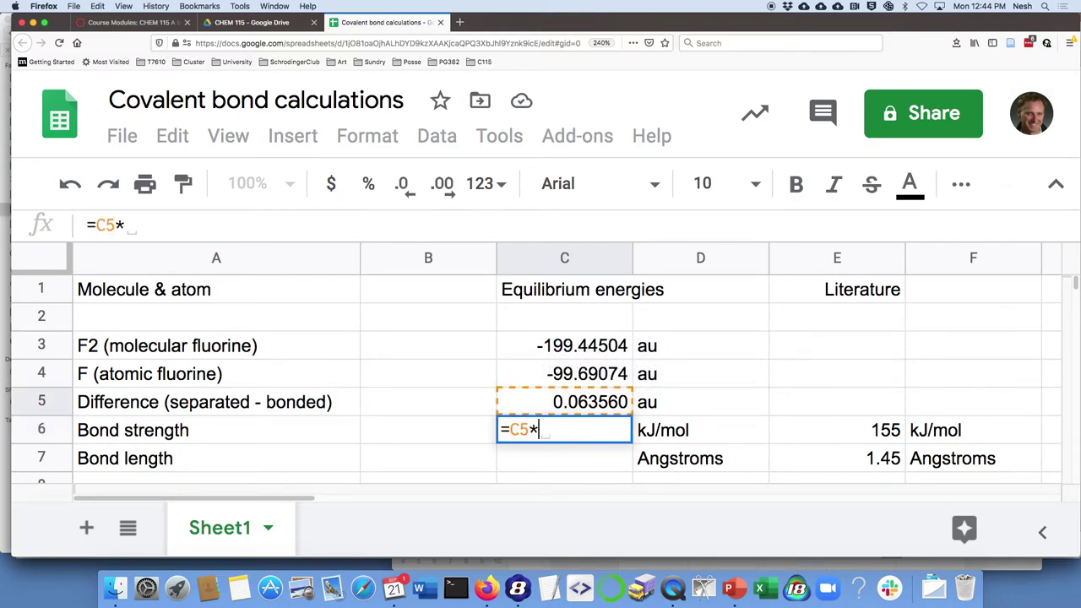
pyautogui.write('2626')
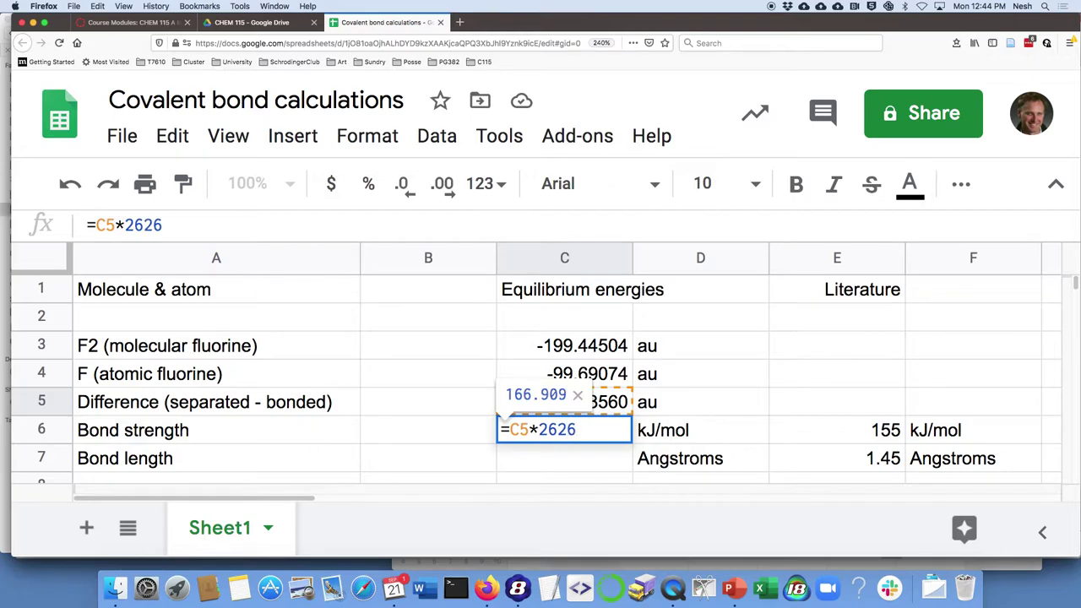
pyautogui.press('Return')
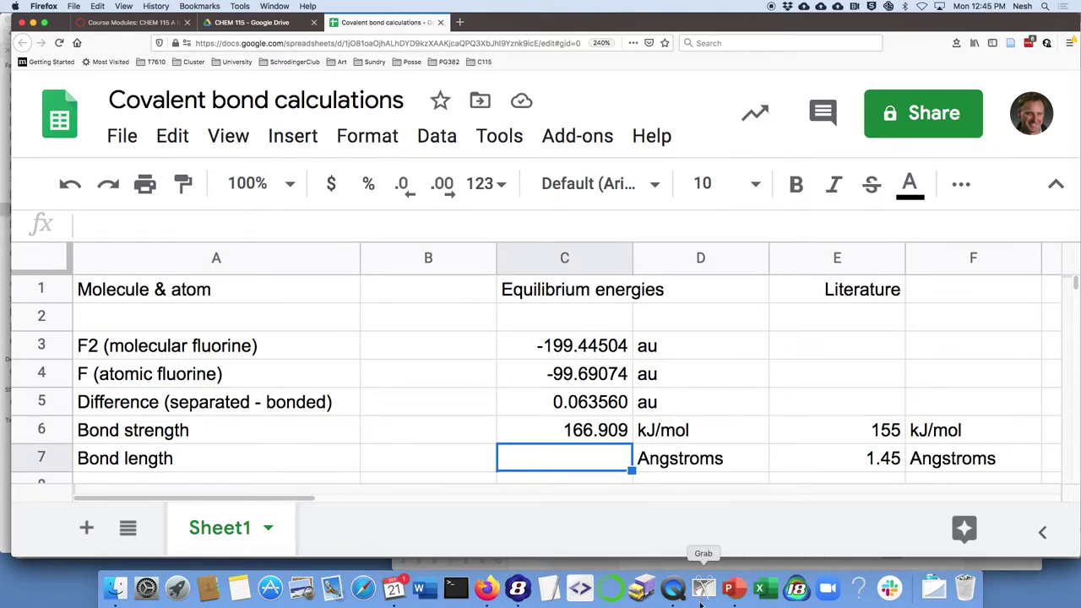
pyautogui.click(518, 589)
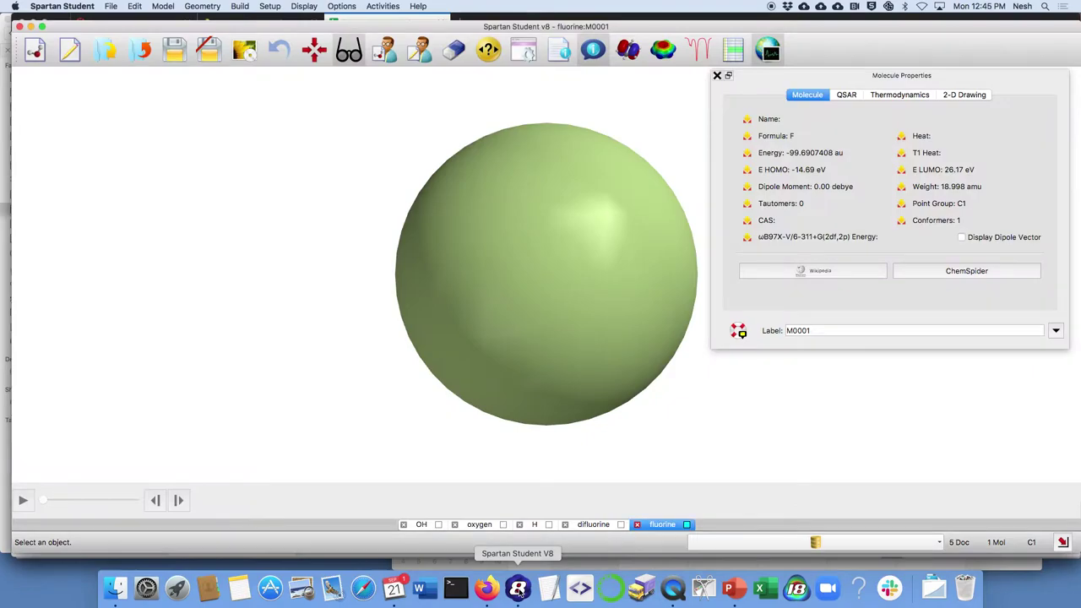
# Measure the distance between difluorine's two fluorine atoms, reading 1.387 Å.
pyautogui.click(599, 525)
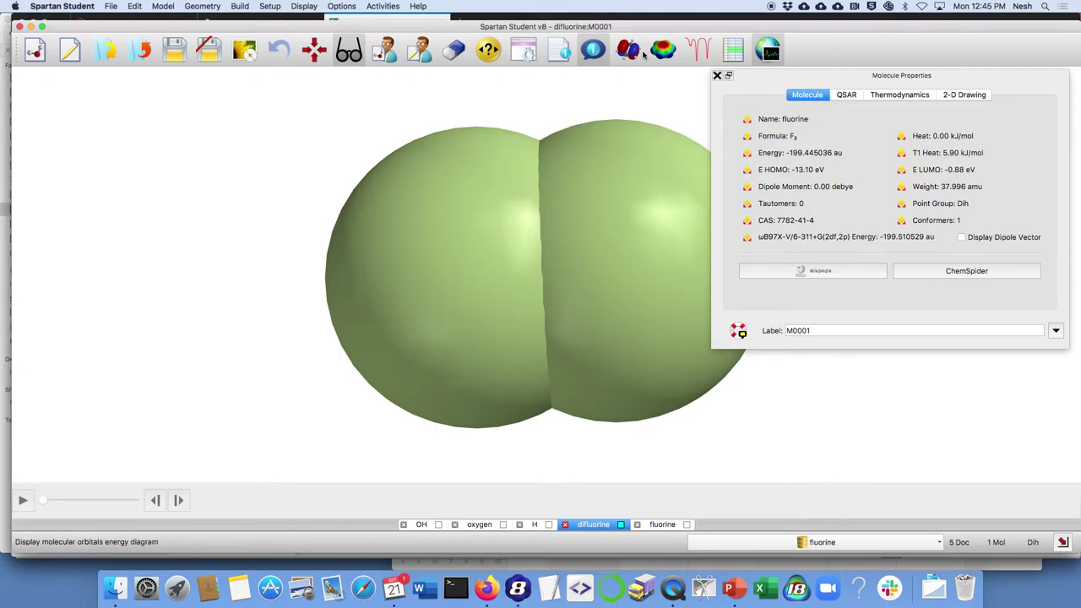
pyautogui.click(490, 53)
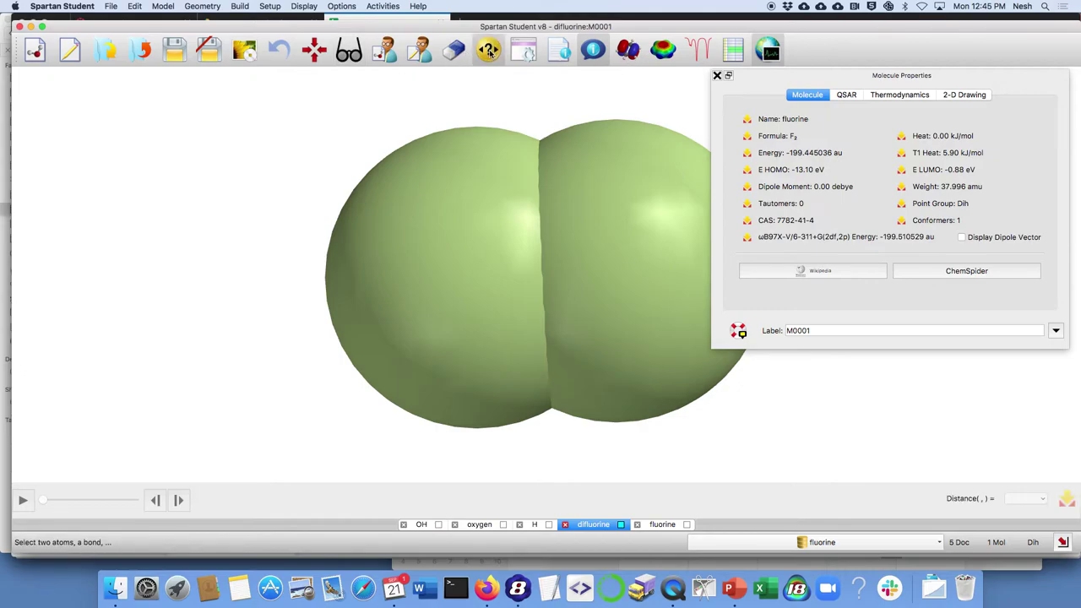
pyautogui.click(647, 268)
pyautogui.click(447, 280)
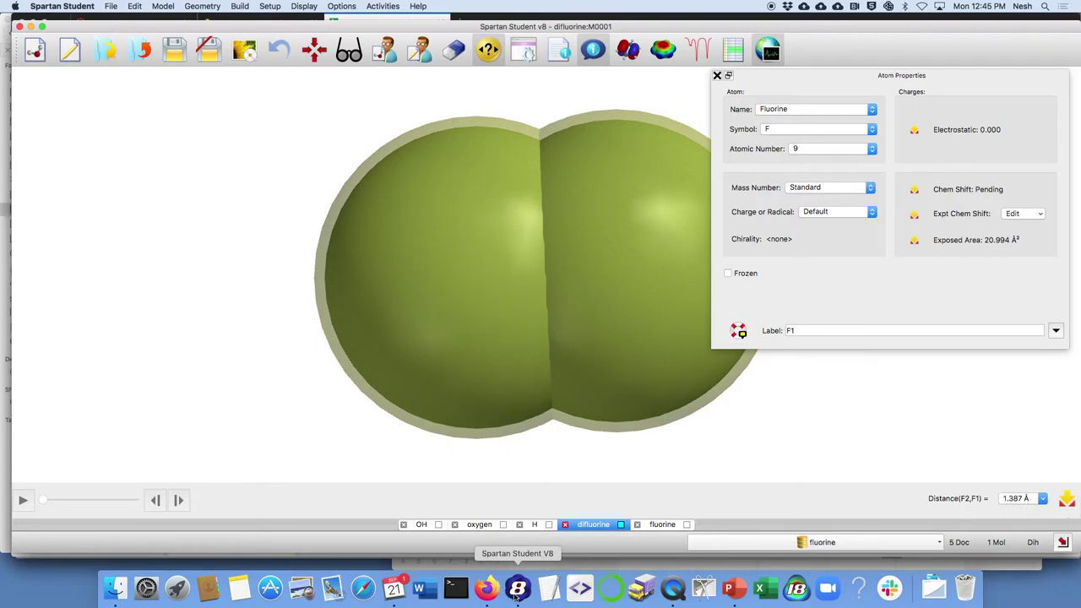
pyautogui.click(487, 592)
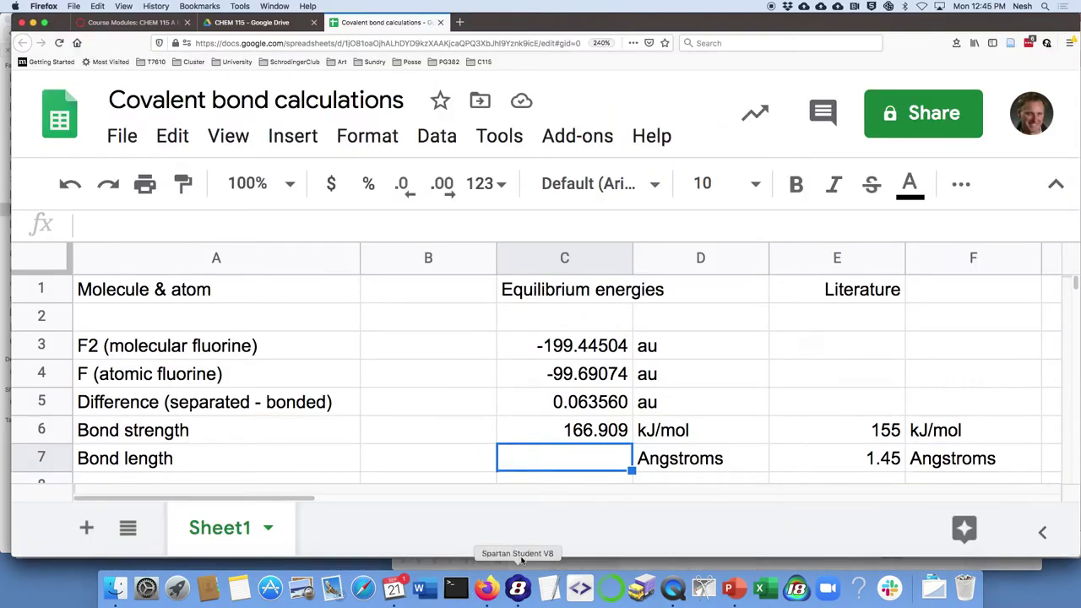
# Enter 1.39 as the F2 bond length in C7 and review the OH section below.
pyautogui.write('1')
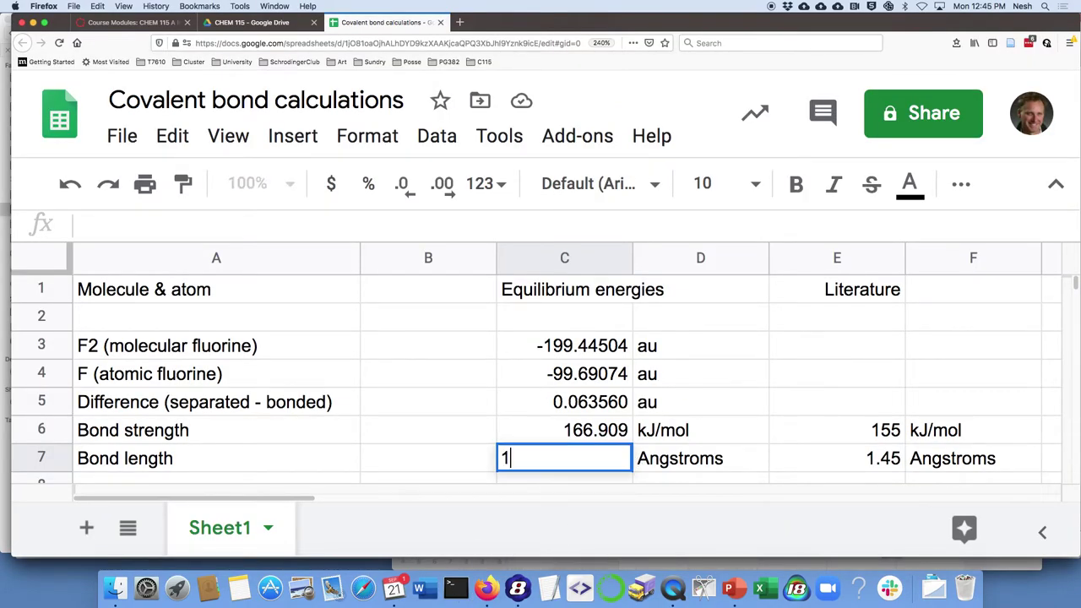
pyautogui.write('.39')
pyautogui.press('Tab')
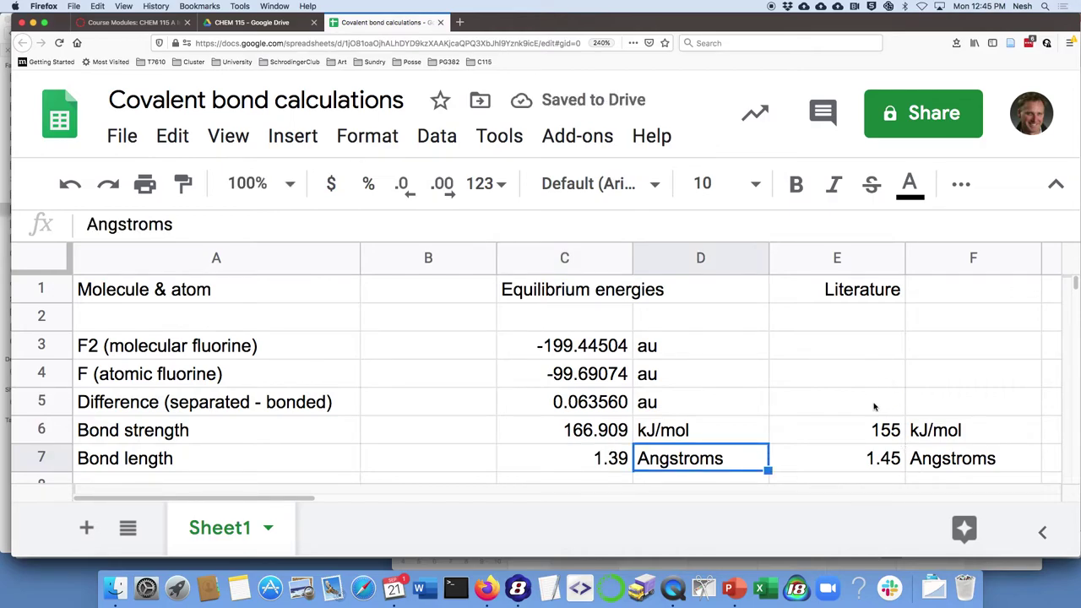
pyautogui.scroll(-2, 831, 395)
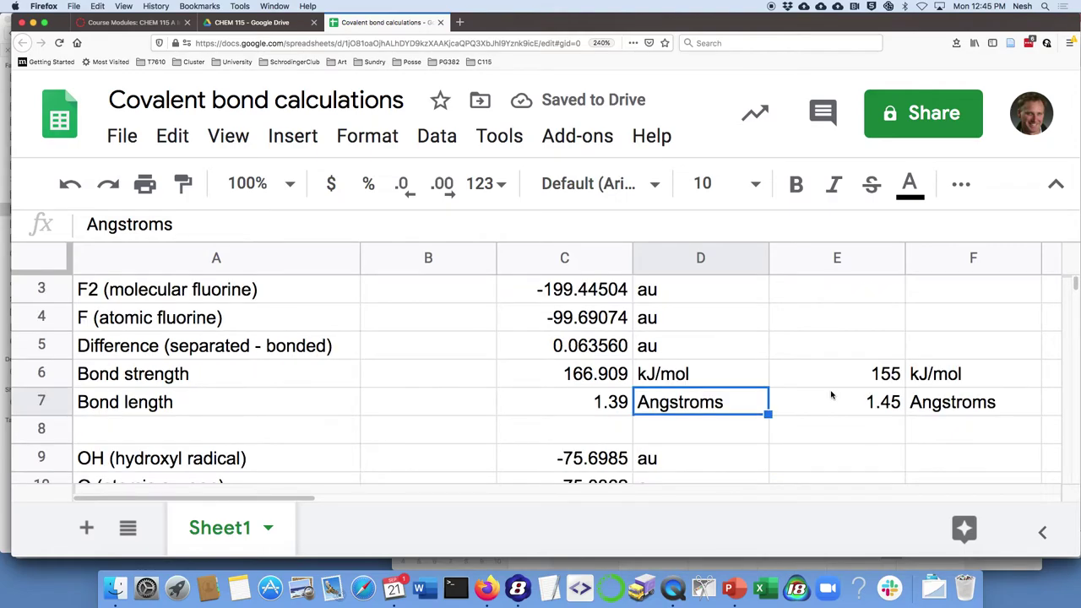
pyautogui.scroll(-4, 831, 394)
pyautogui.scroll(-2, 828, 399)
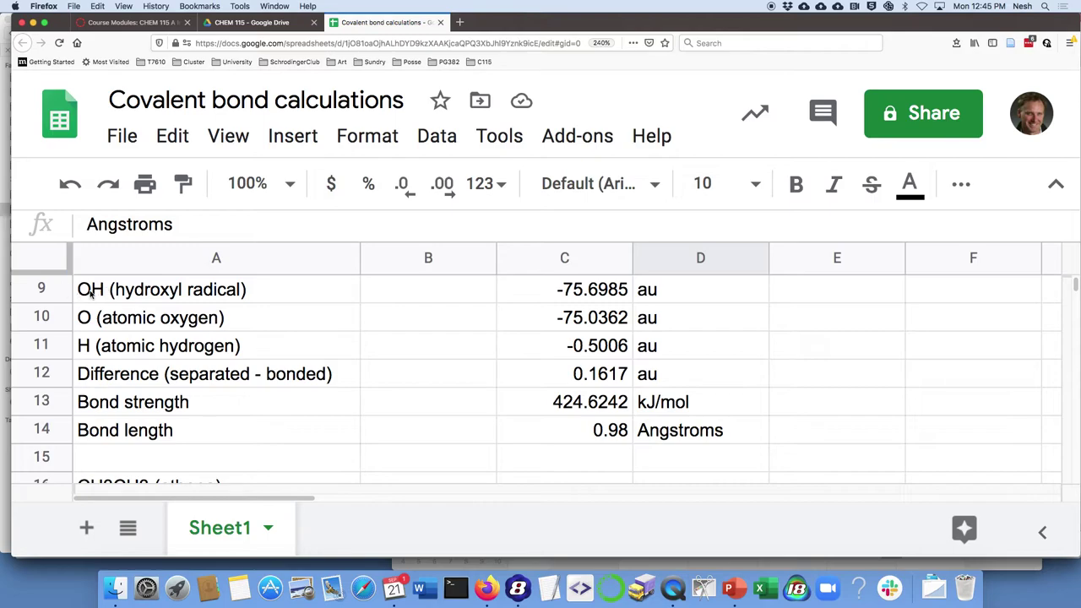
pyautogui.scroll(-2, 309, 344)
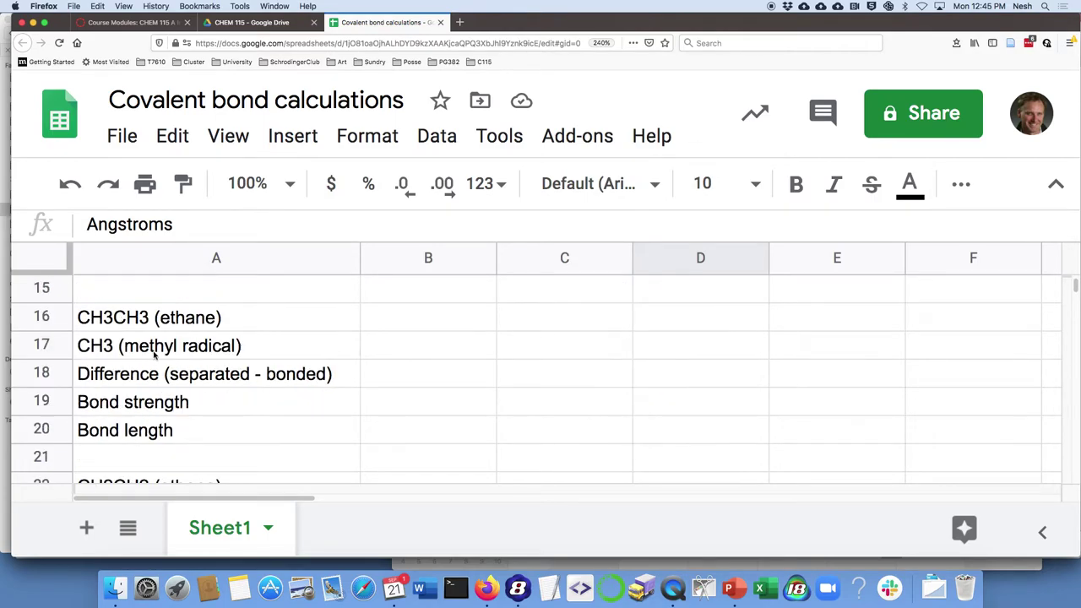
pyautogui.scroll(1, 263, 346)
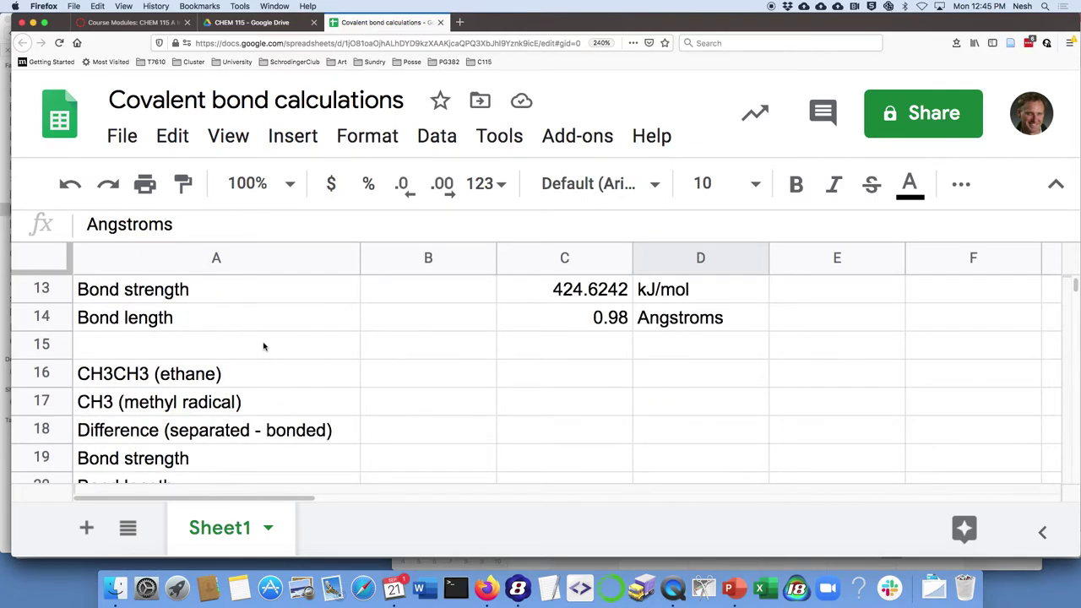
pyautogui.scroll(2, 263, 346)
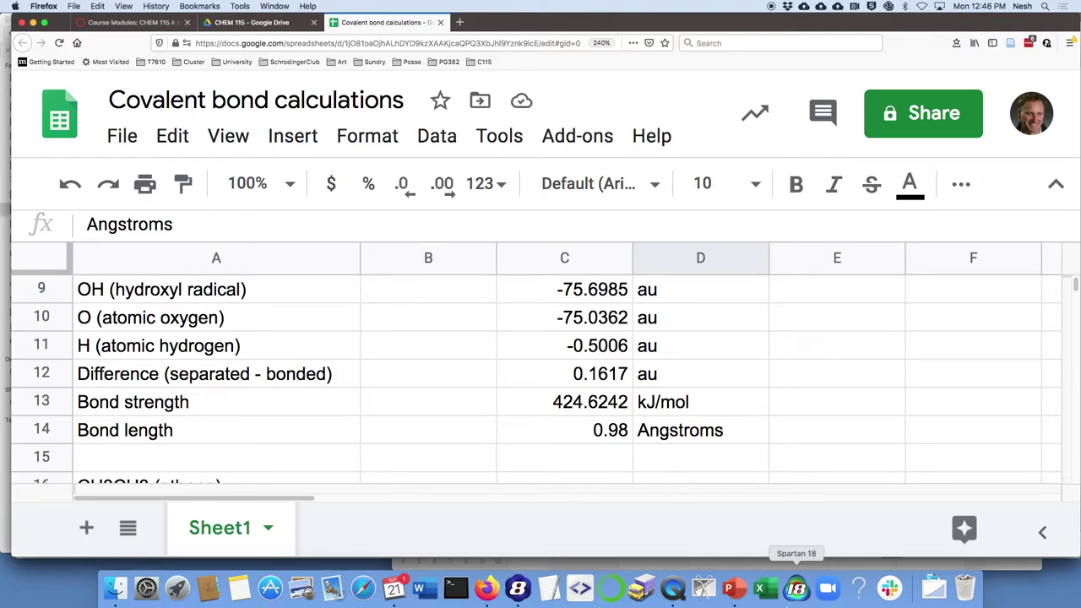
pyautogui.click(518, 588)
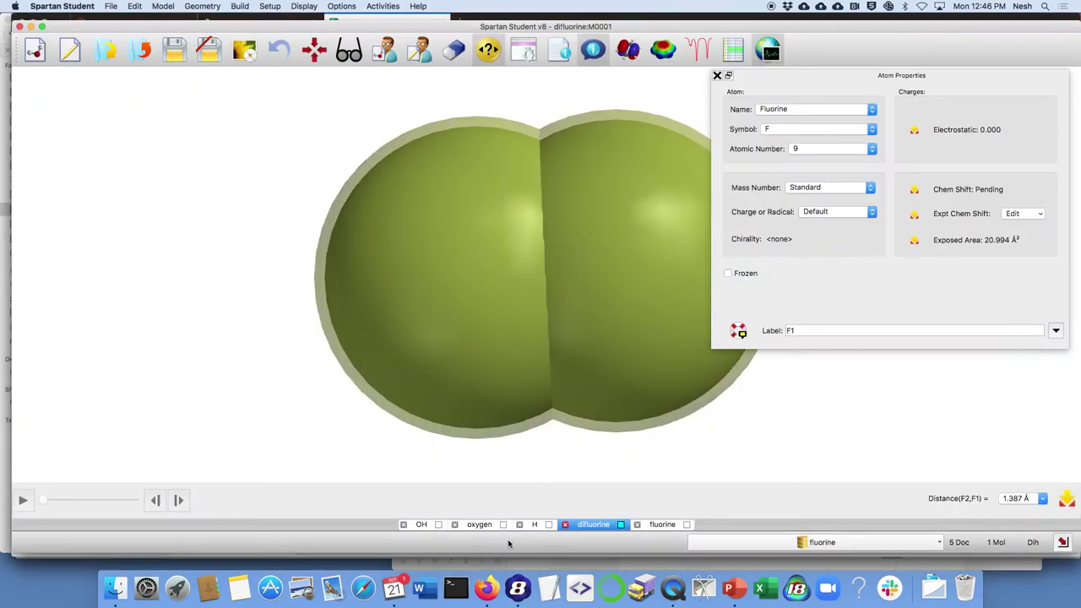
# Check the oxygen atom's calculation settings, then view the hydrogen atom and OH molecule (-75.6985307 au).
pyautogui.click(480, 524)
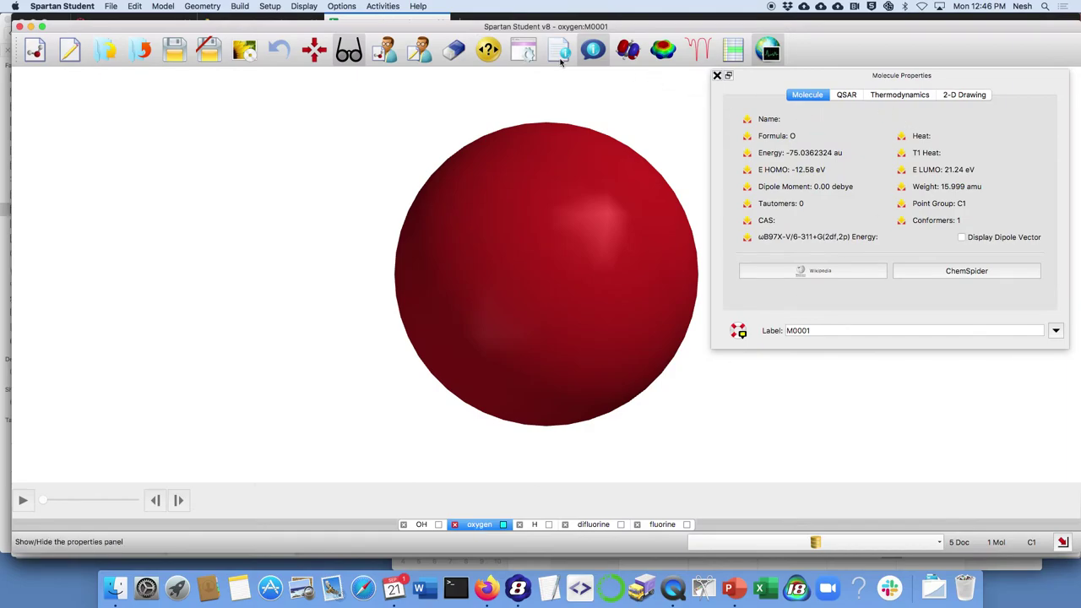
pyautogui.click(524, 50)
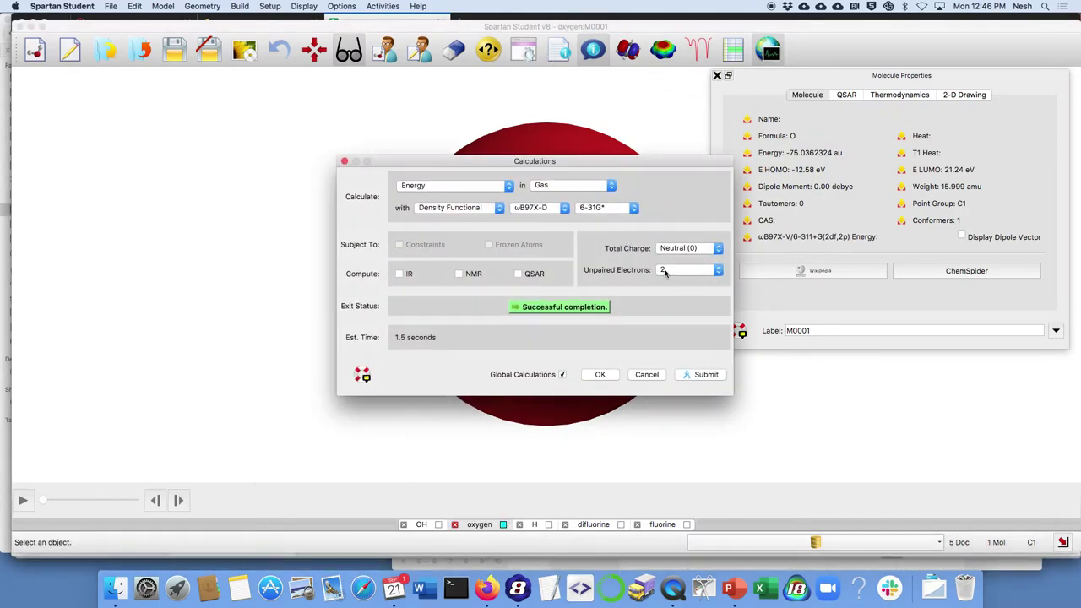
pyautogui.click(344, 162)
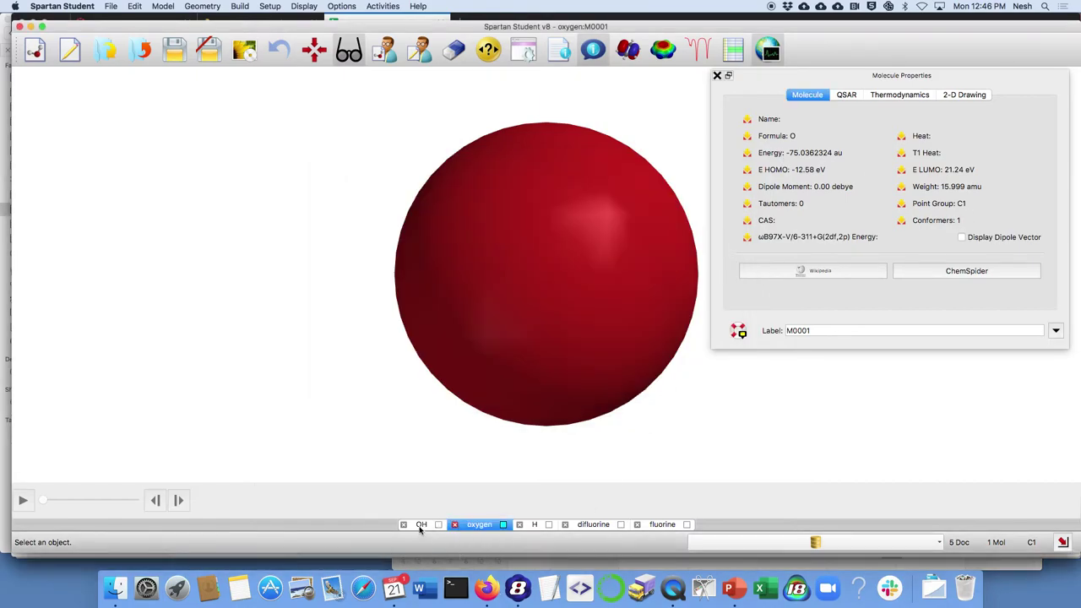
pyautogui.click(534, 525)
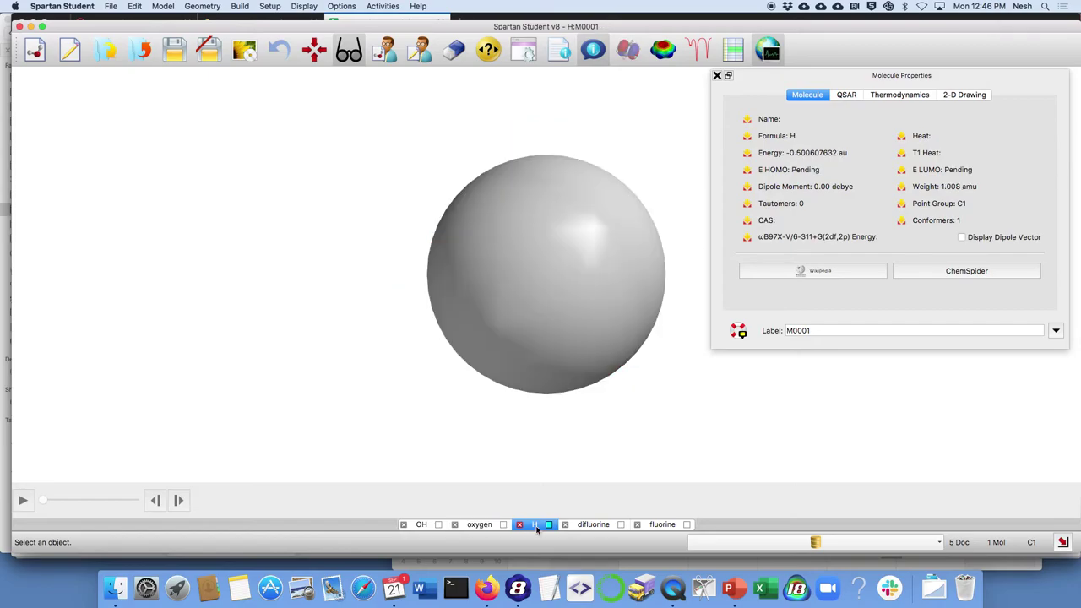
pyautogui.click(420, 524)
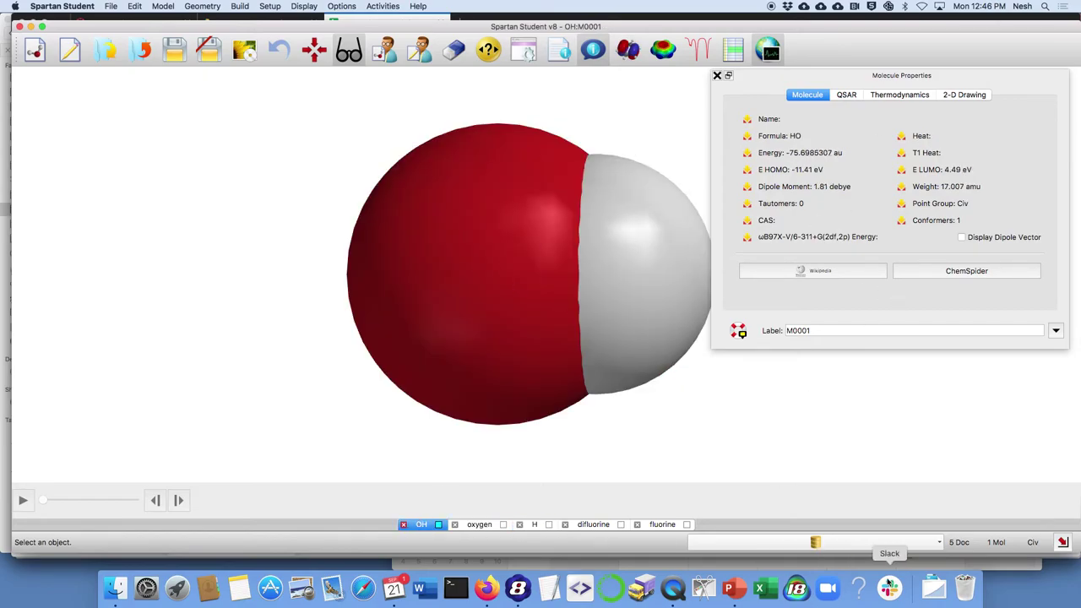
pyautogui.click(486, 589)
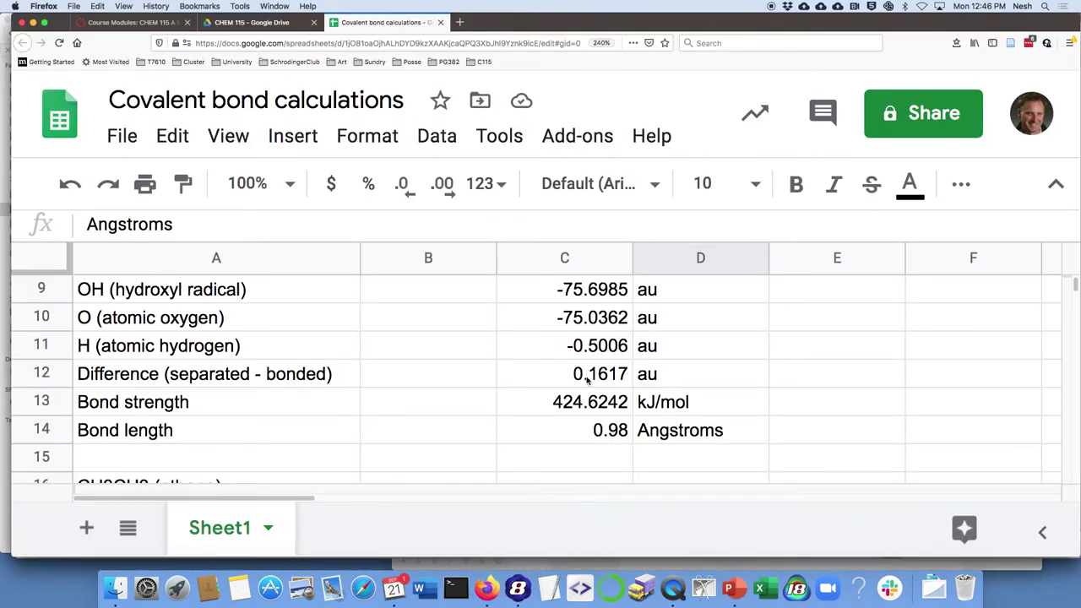
pyautogui.click(589, 376)
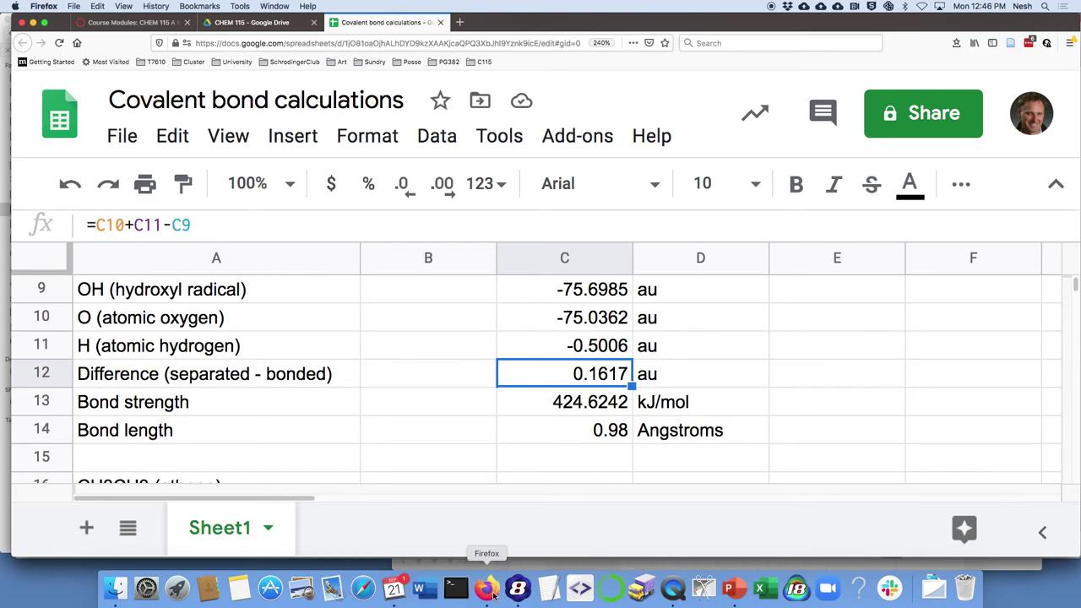
pyautogui.click(731, 589)
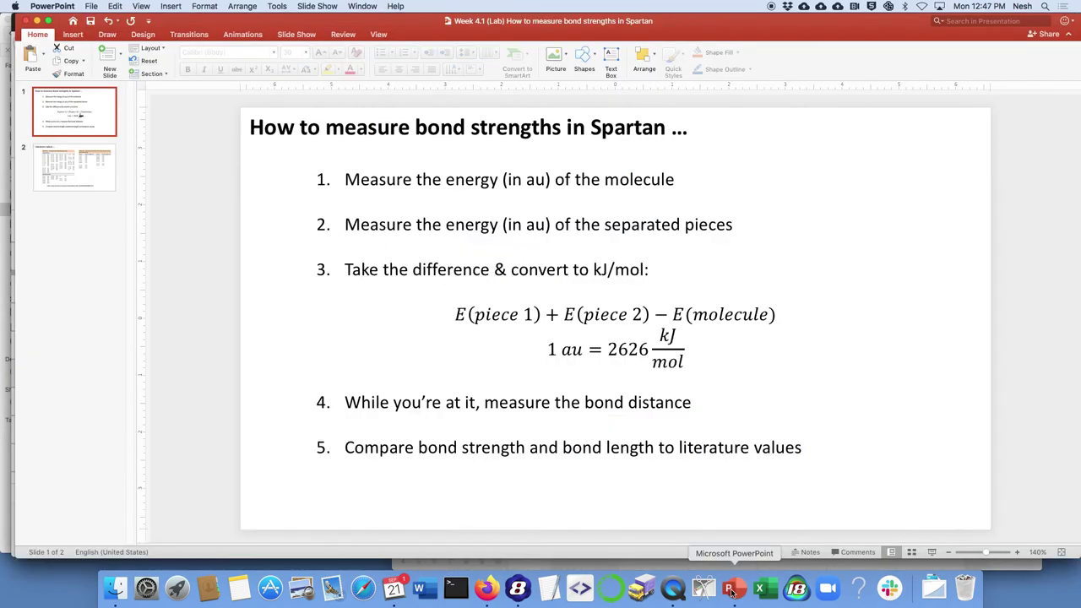
# Display slide 2, 'Literature values', with the bond enthalpy and bond length tables.
pyautogui.click(67, 188)
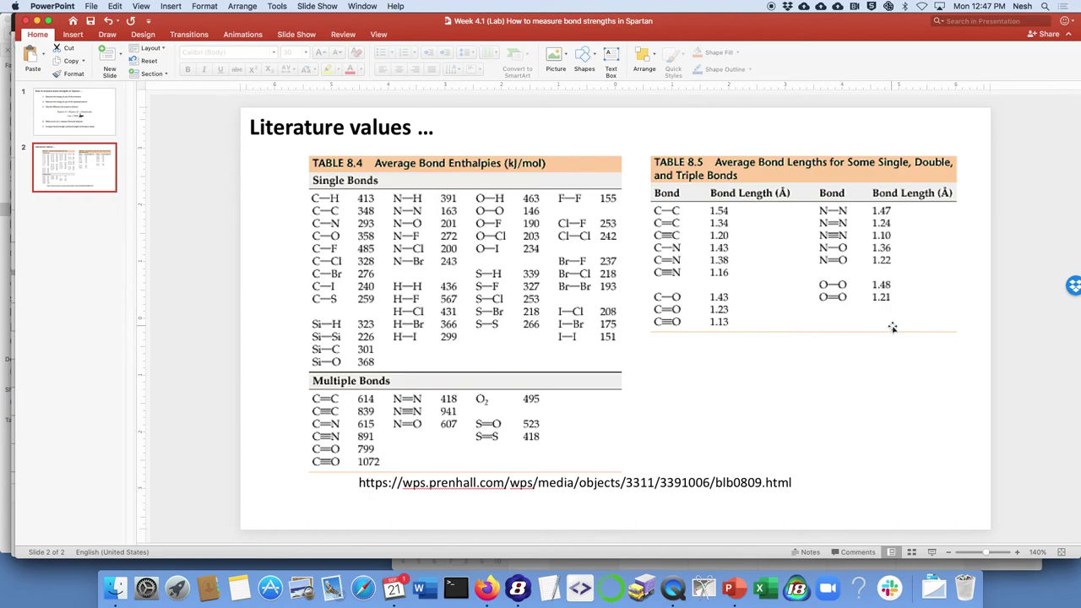